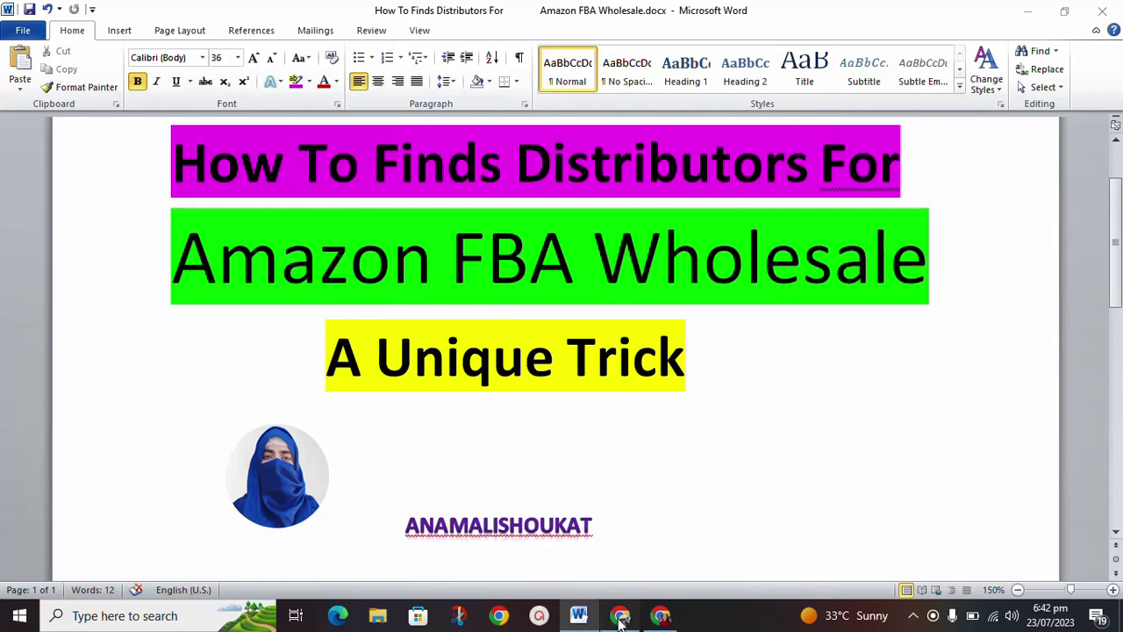
Switch to the ChatGPT chat in Chrome and send the prompt "suggest me some distributors list of beauty category in Florida".
{"action": "key", "text": "alt+Tab"}
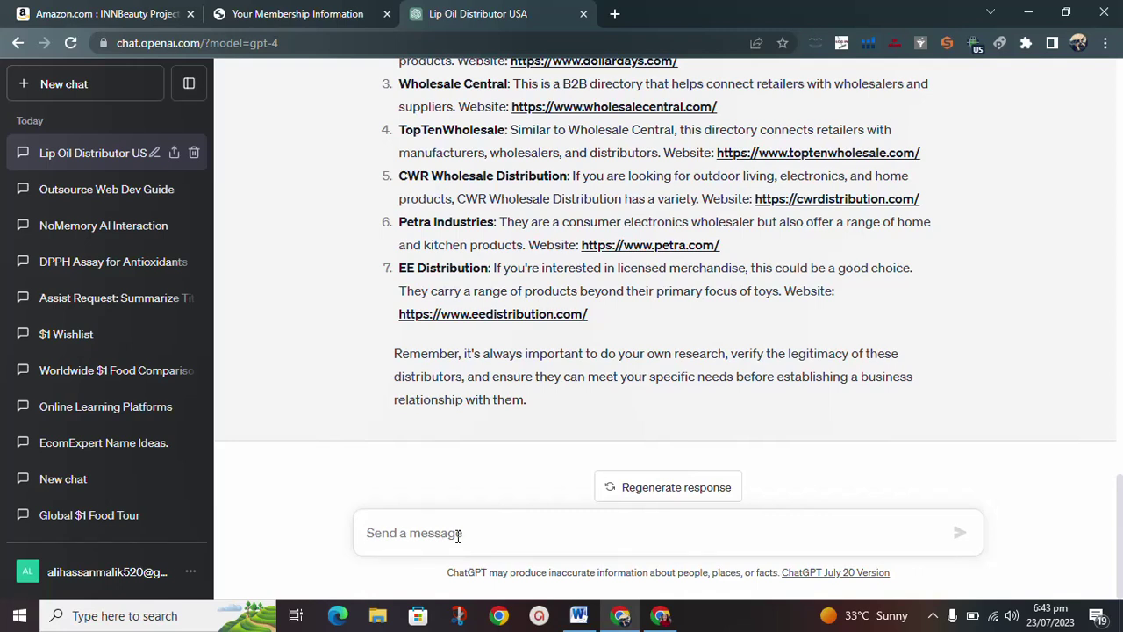
{"action": "type", "text": "sugge"}
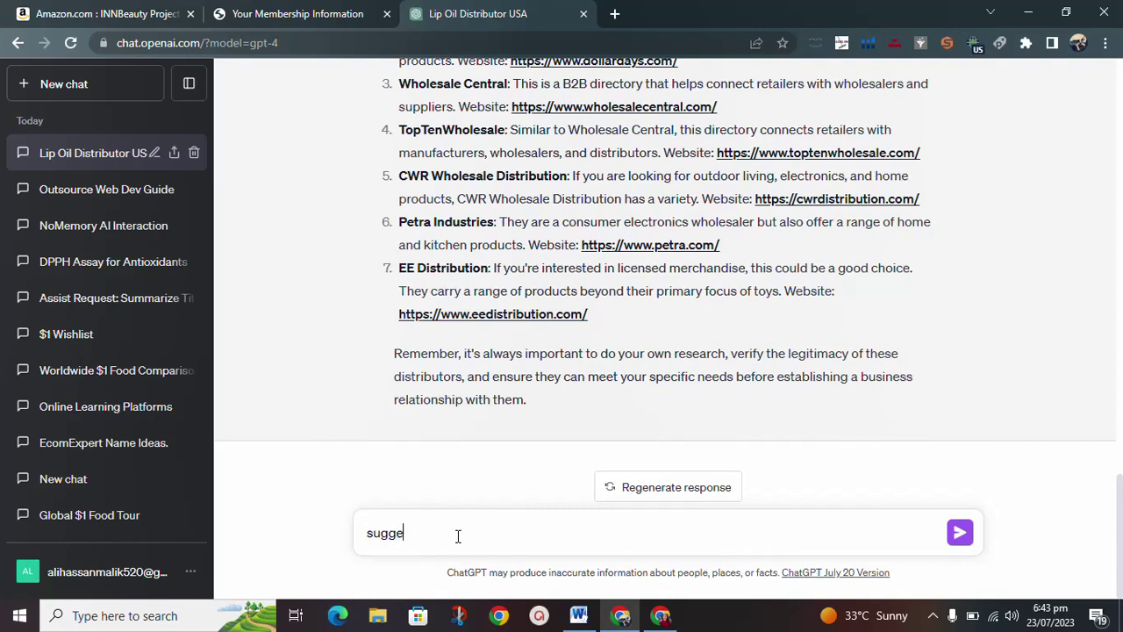
{"action": "type", "text": "st me some distributors"}
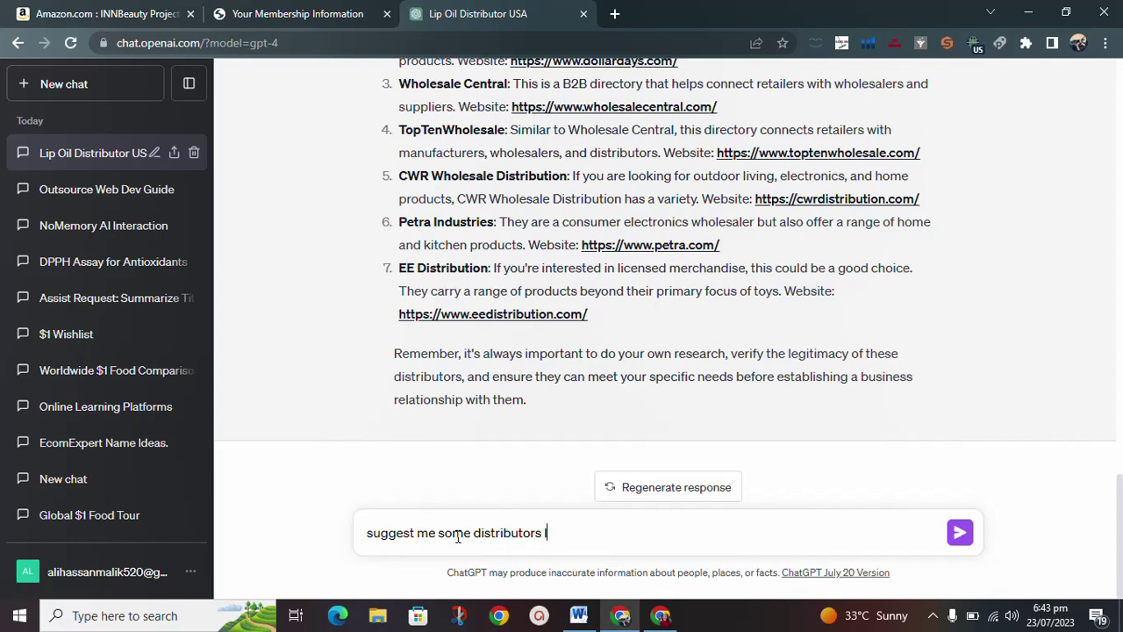
{"action": "type", "text": " list of beauty cate"}
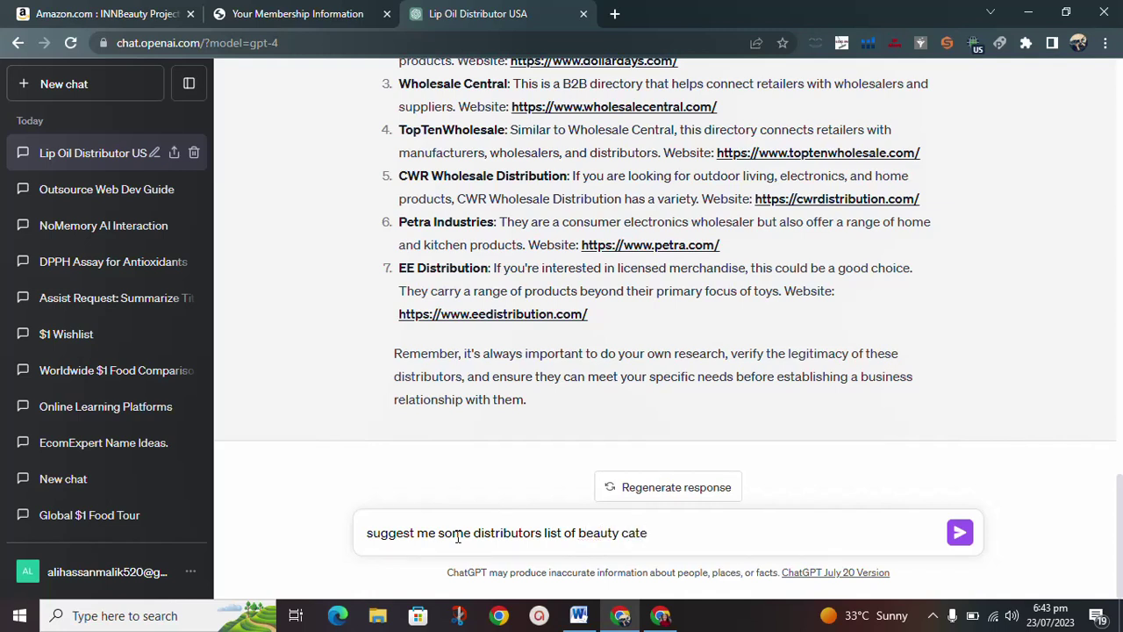
{"action": "type", "text": "gory"}
{"action": "type", "text": "in Florida"}
{"action": "key", "text": "Return"}
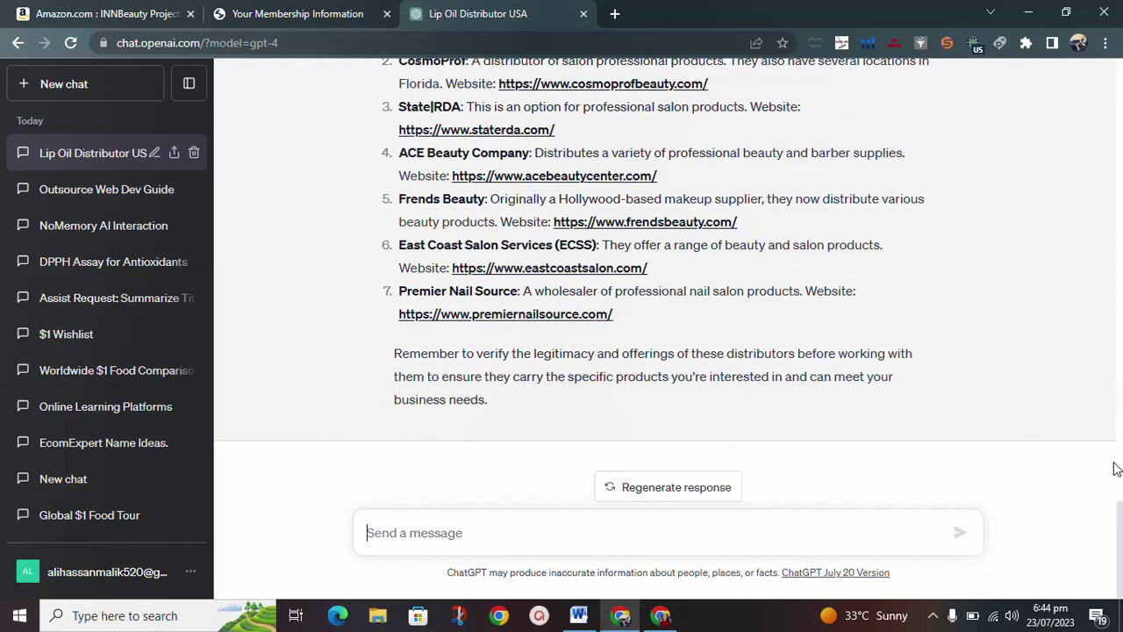
Review the suggested Florida beauty distributors and their websites, closing the McAfee advertisement that covers the page.
{"action": "scroll", "coordinate": [1118, 483], "scroll_direction": "up", "scroll_amount": 5}
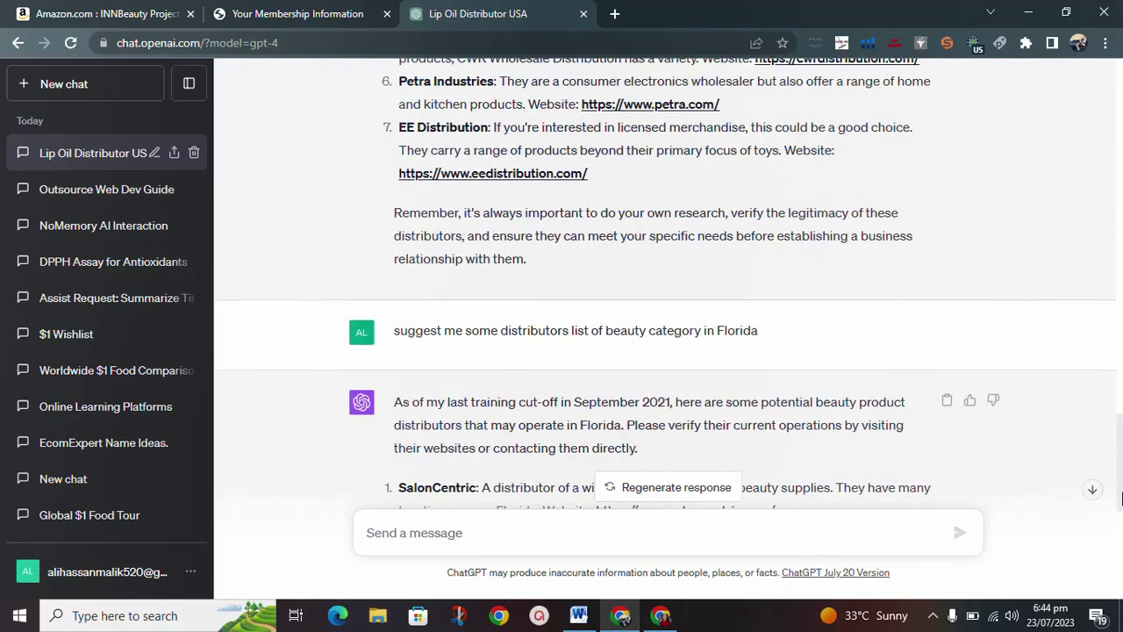
{"action": "scroll", "coordinate": [961, 450], "scroll_direction": "up", "scroll_amount": 1}
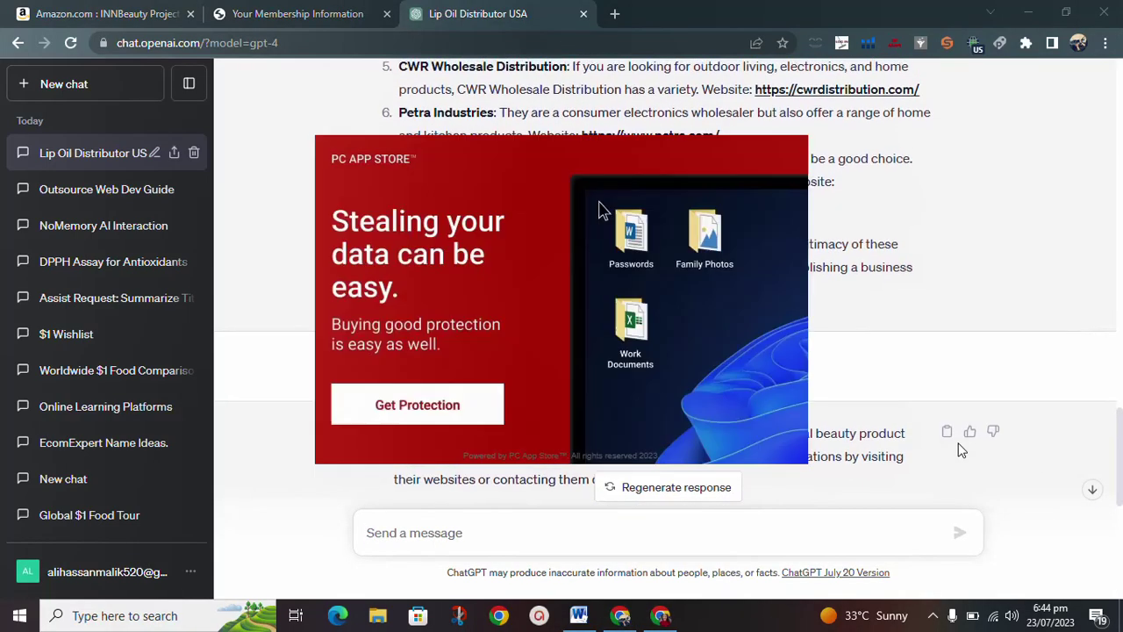
{"action": "scroll", "coordinate": [961, 451], "scroll_direction": "down", "scroll_amount": 2}
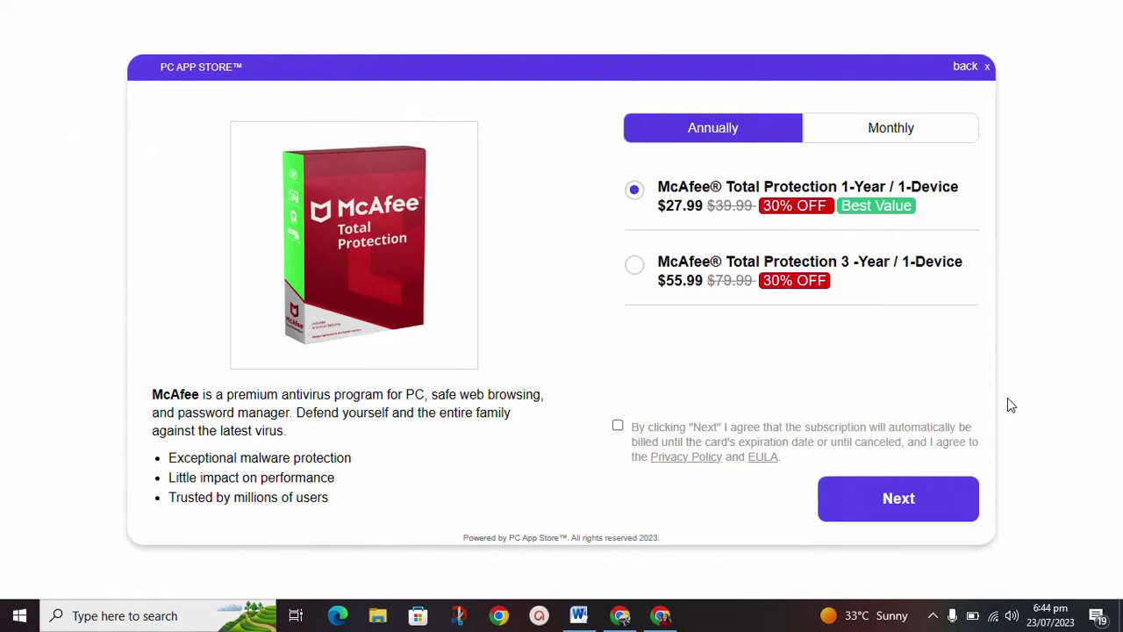
{"action": "left_click", "coordinate": [989, 68]}
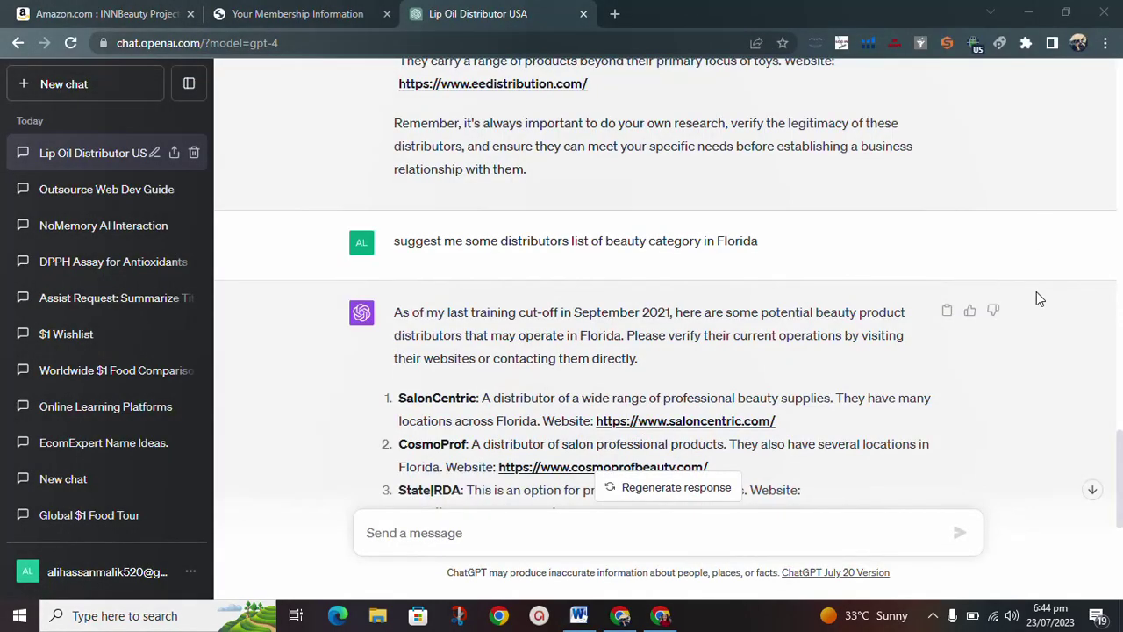
{"action": "scroll", "coordinate": [1009, 404], "scroll_direction": "up", "scroll_amount": 1}
{"action": "scroll", "coordinate": [1009, 405], "scroll_direction": "down", "scroll_amount": 2}
{"action": "scroll", "coordinate": [1008, 407], "scroll_direction": "down", "scroll_amount": 2}
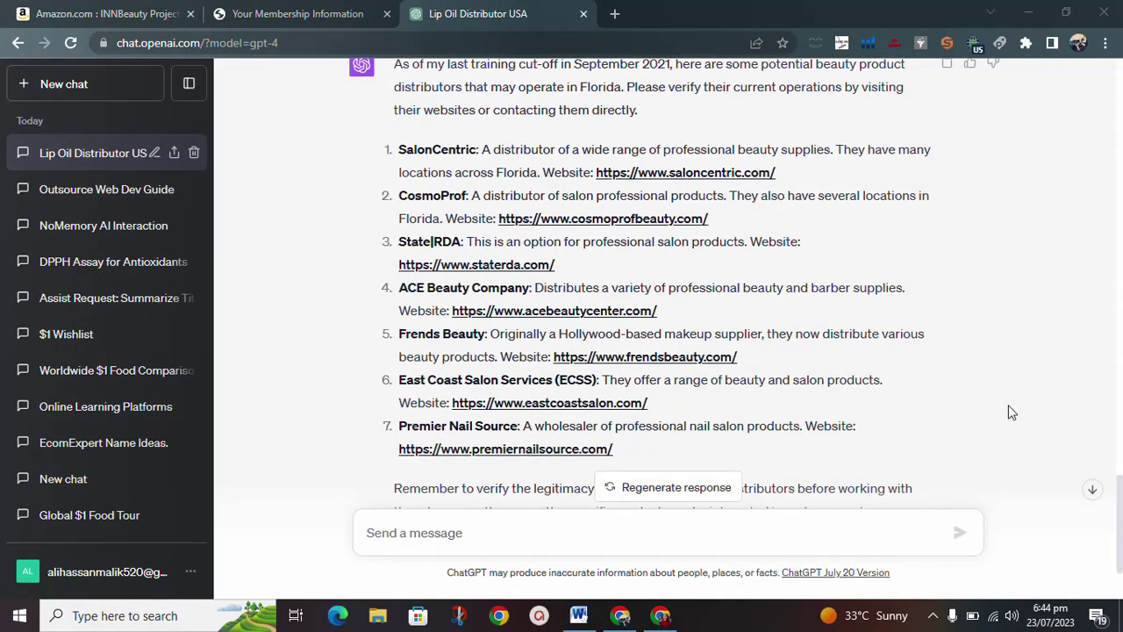
{"action": "scroll", "coordinate": [1009, 407], "scroll_direction": "down", "scroll_amount": 1}
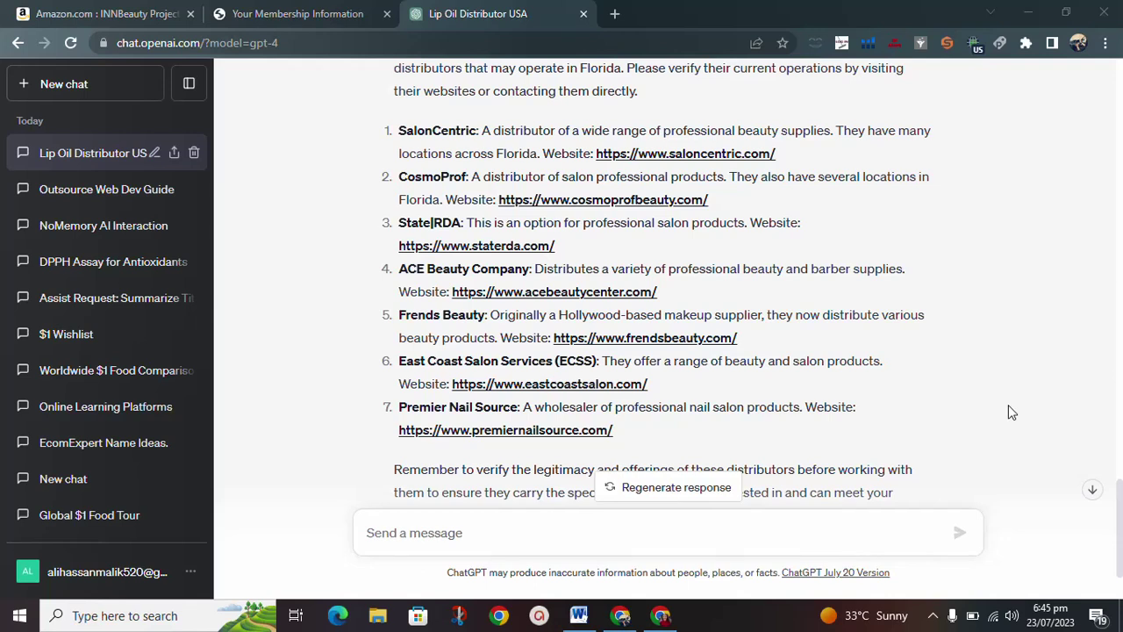
Send the prompt "suggest me some distributors list of home and kitchen that reliable for Amazon FBA wholesale model".
{"action": "left_click", "coordinate": [515, 532]}
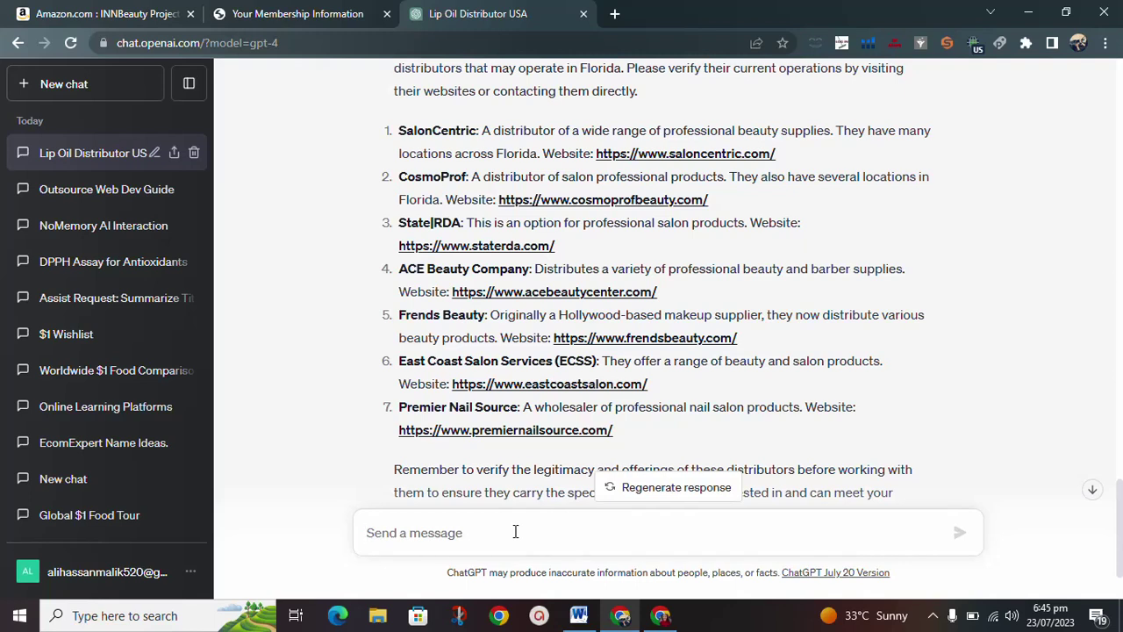
{"action": "type", "text": "s"}
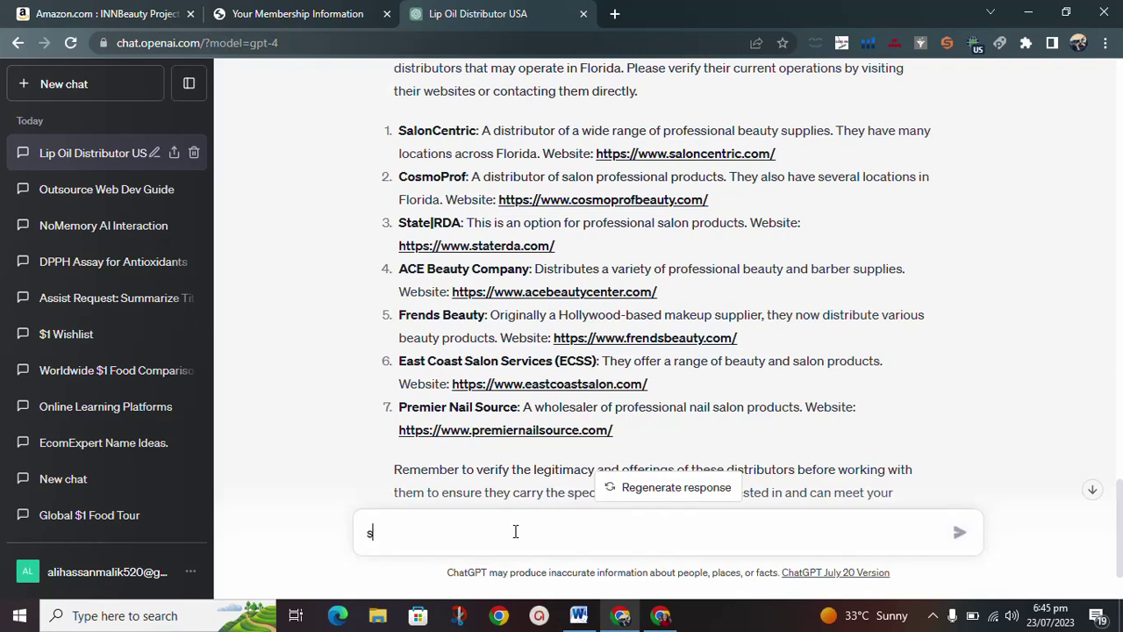
{"action": "type", "text": "uggest"}
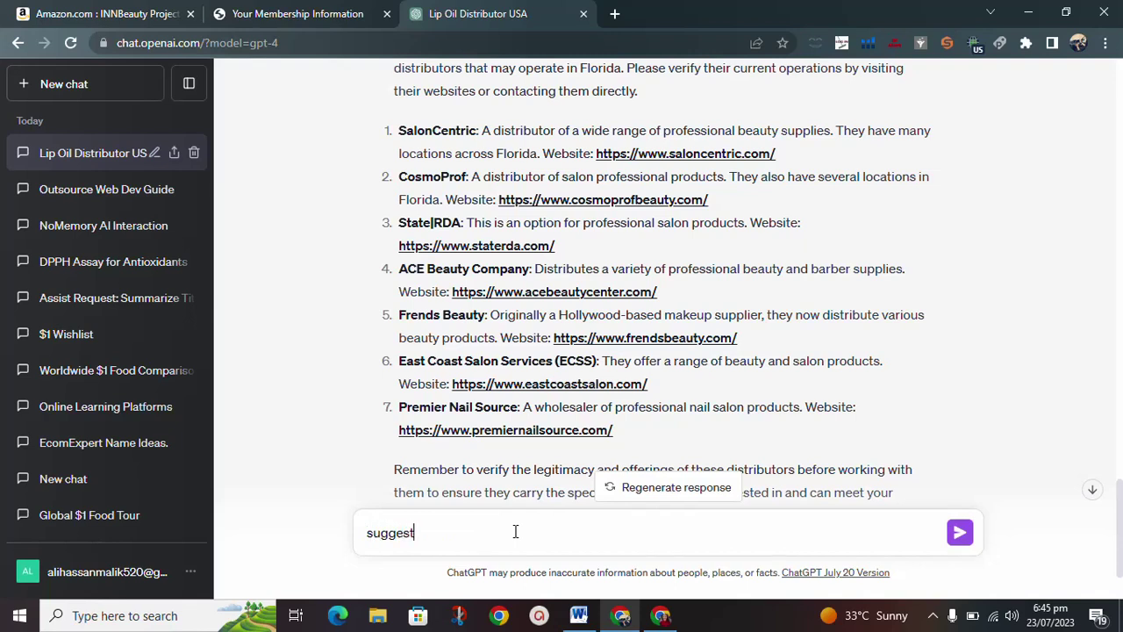
{"action": "type", "text": " me some distributors list o"}
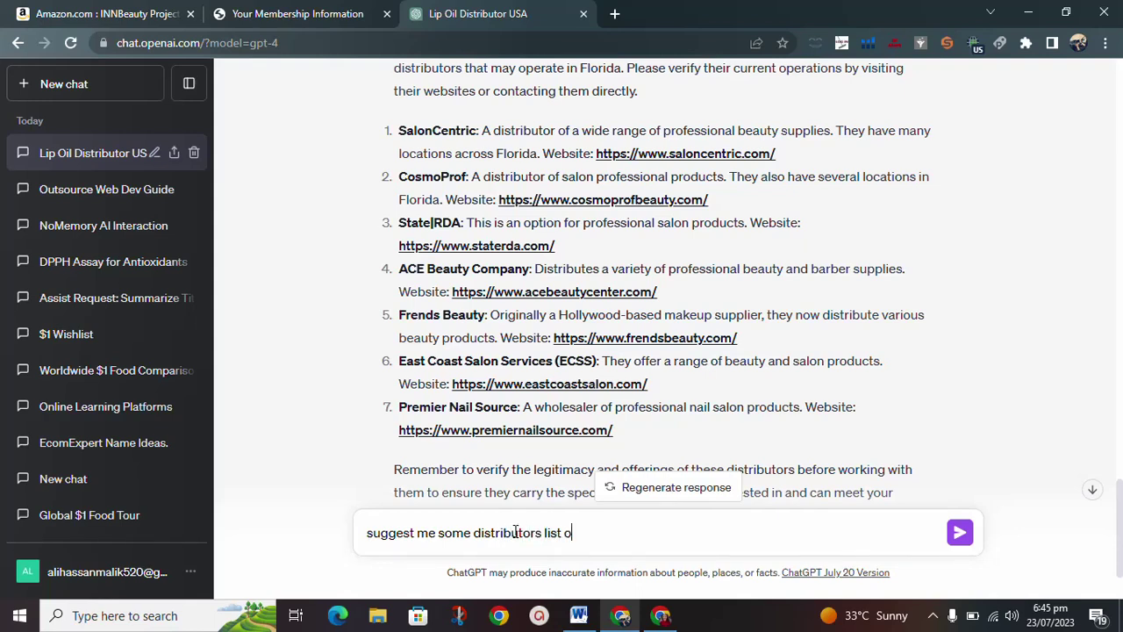
{"action": "type", "text": "f home and kitchen"}
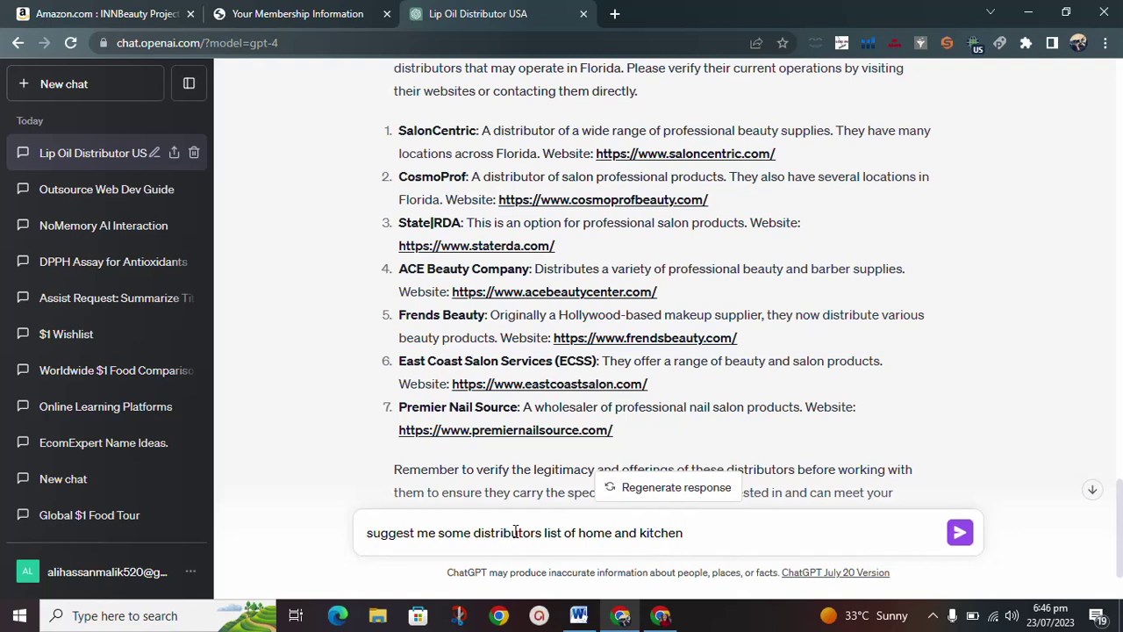
{"action": "type", "text": "that reliable for "}
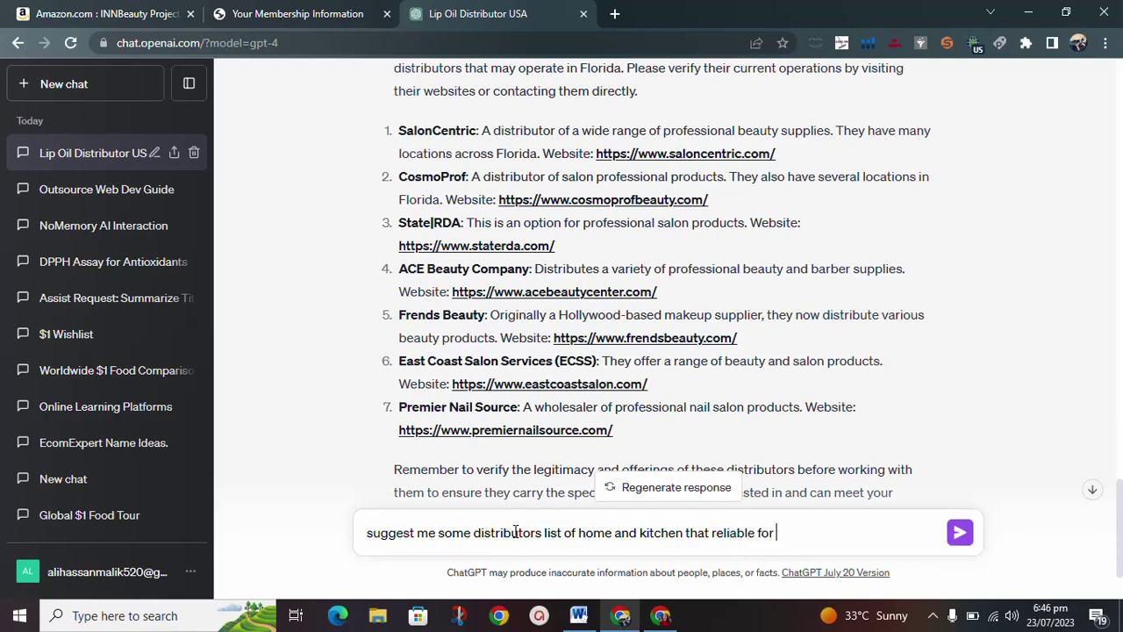
{"action": "type", "text": "Amazon FBA whol"}
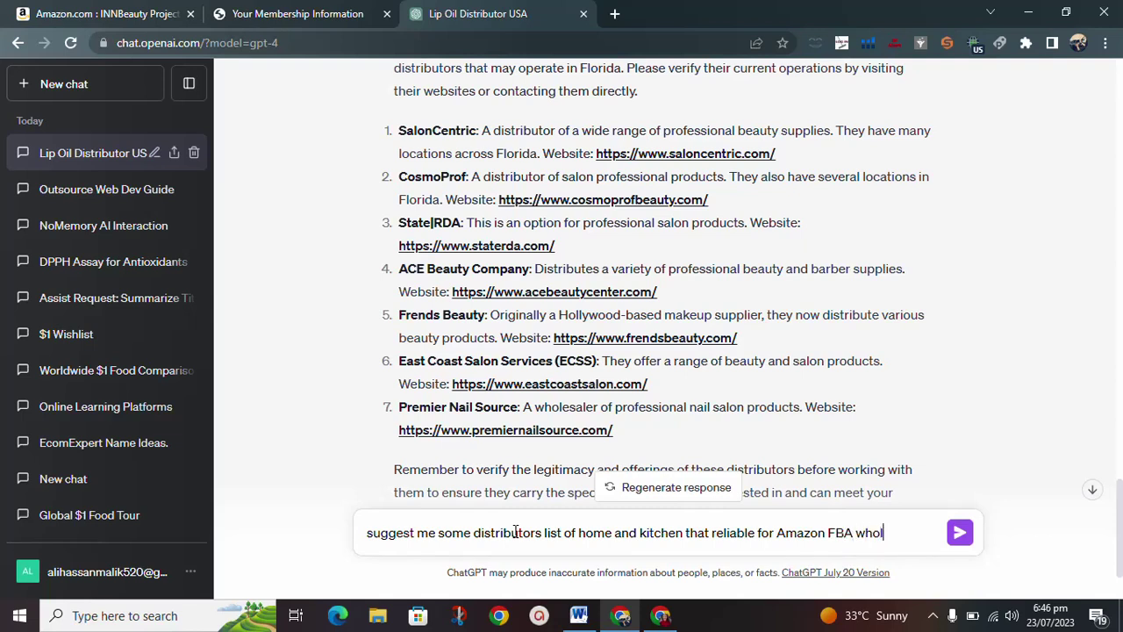
{"action": "type", "text": "esale model"}
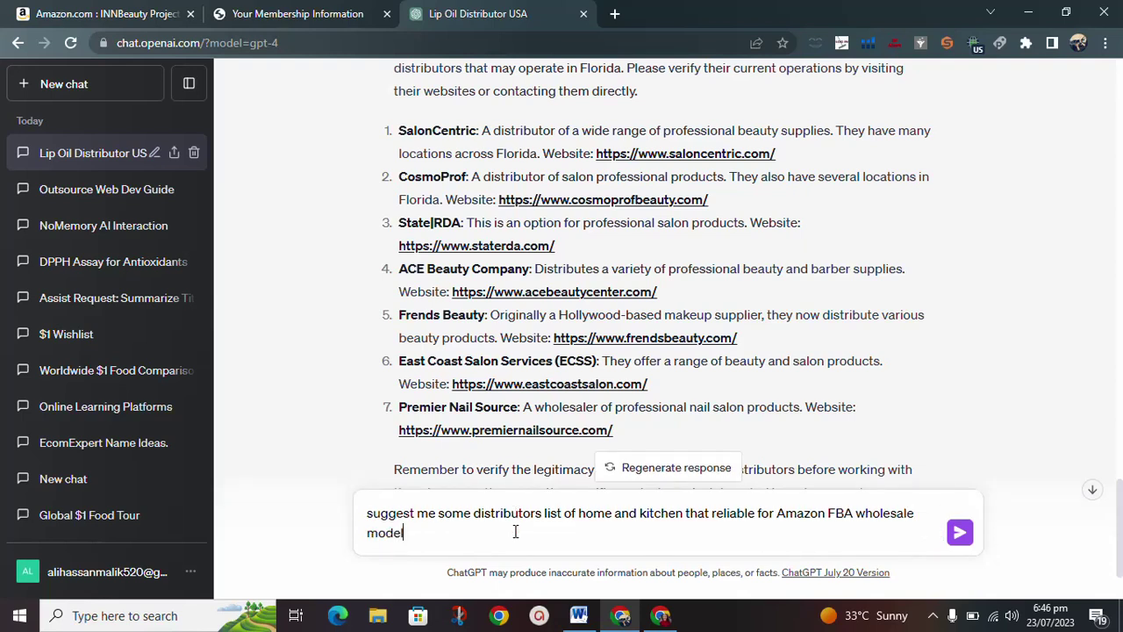
{"action": "key", "text": "Return"}
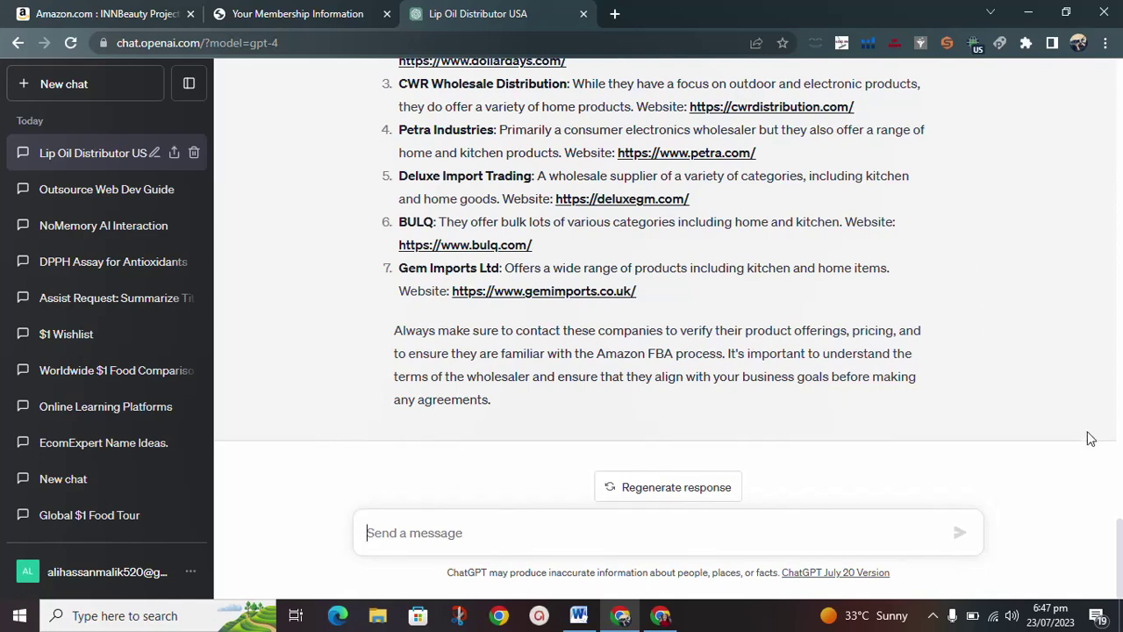
Read through the suggested home and kitchen distributors, their websites and the closing advice for Amazon FBA wholesale.
{"action": "scroll", "coordinate": [904, 513], "scroll_direction": "up", "scroll_amount": 6}
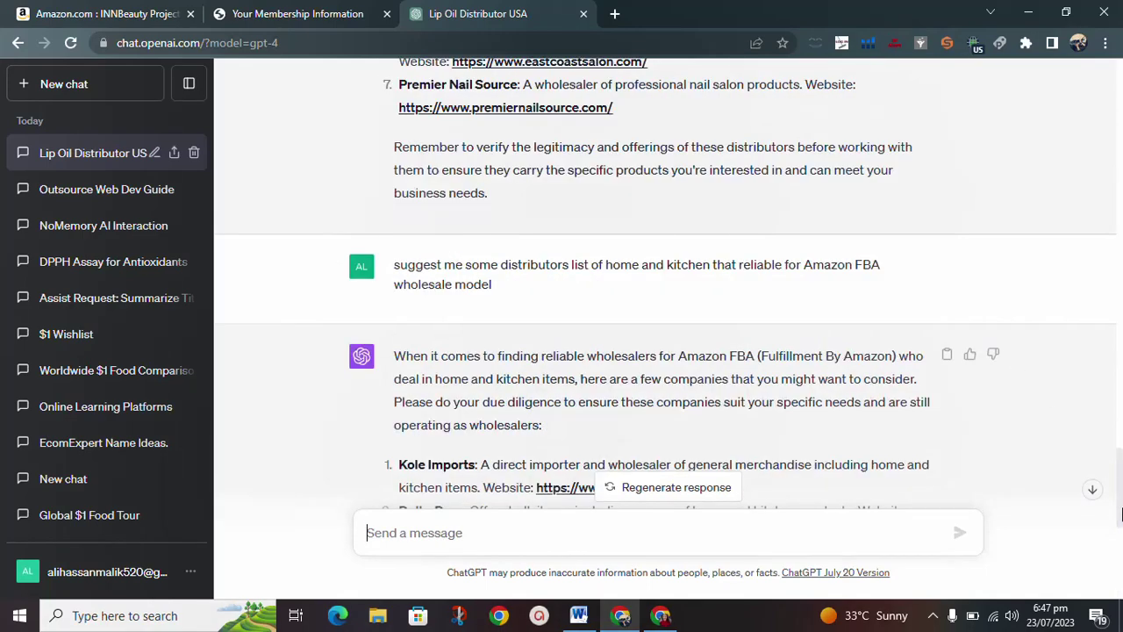
{"action": "scroll", "coordinate": [826, 459], "scroll_direction": "down", "scroll_amount": 2}
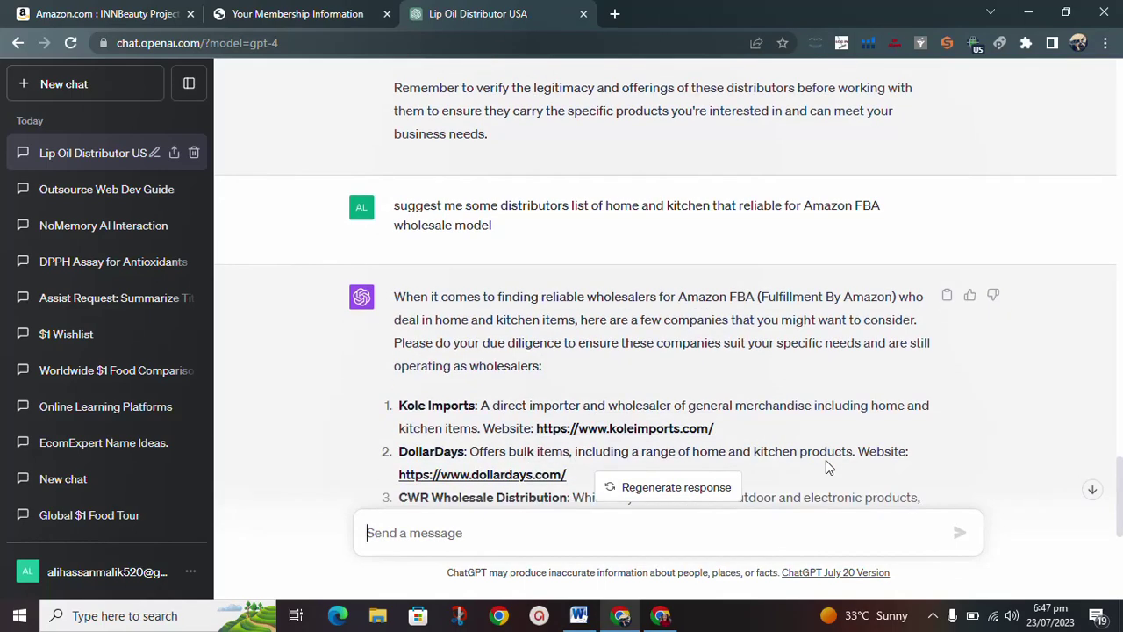
{"action": "scroll", "coordinate": [825, 465], "scroll_direction": "down", "scroll_amount": 3}
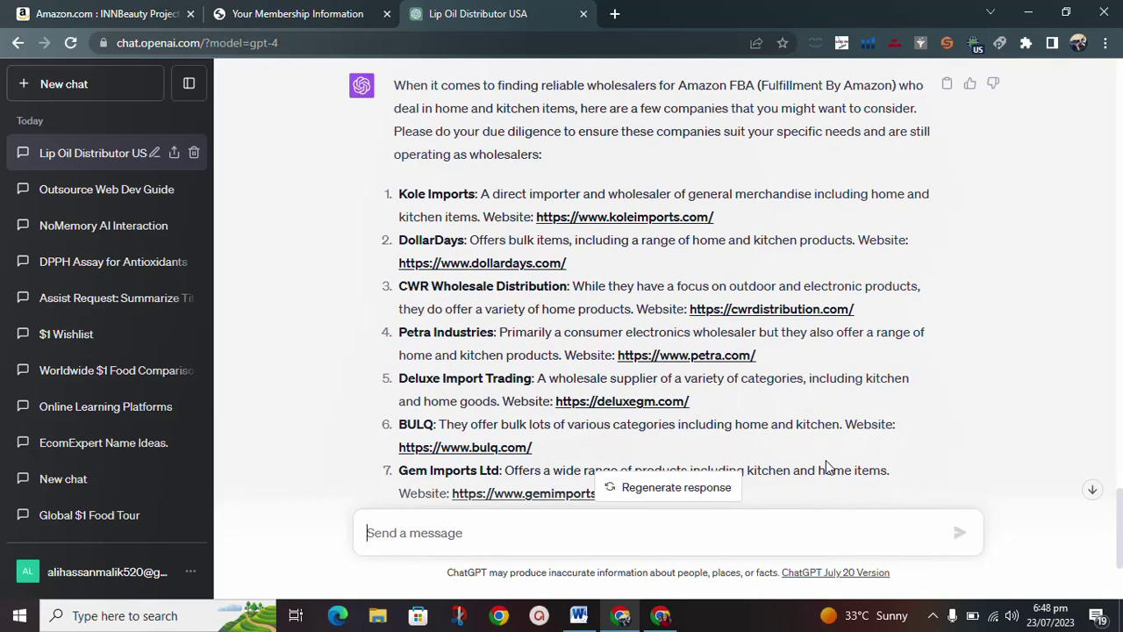
{"action": "scroll", "coordinate": [825, 462], "scroll_direction": "down", "scroll_amount": 1}
{"action": "scroll", "coordinate": [826, 463], "scroll_direction": "down", "scroll_amount": 1}
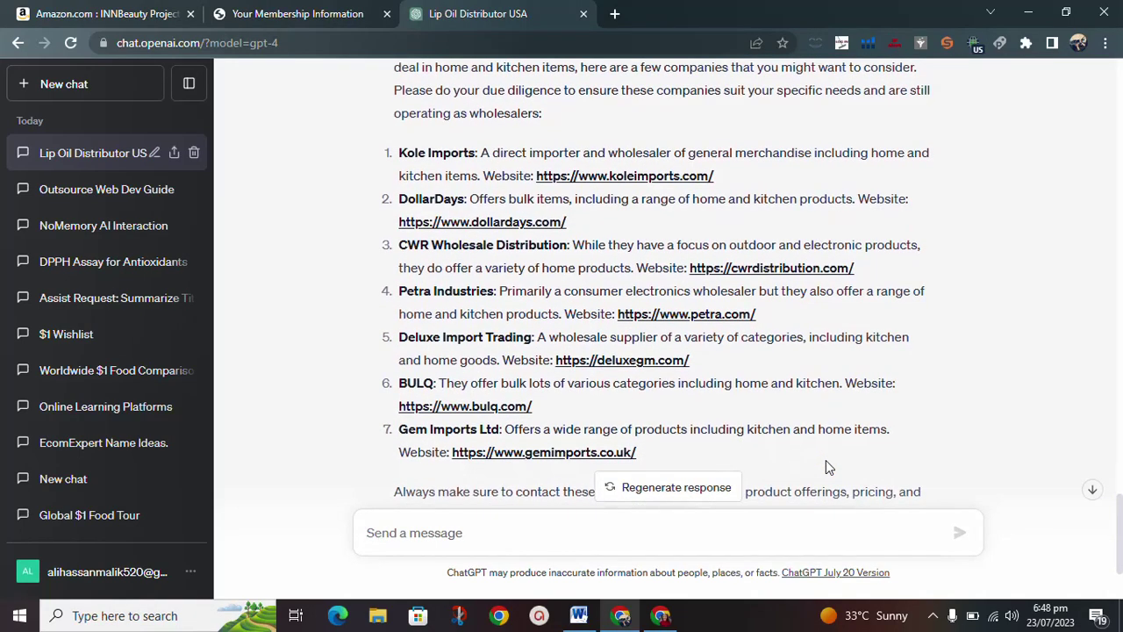
{"action": "scroll", "coordinate": [826, 465], "scroll_direction": "down", "scroll_amount": 2}
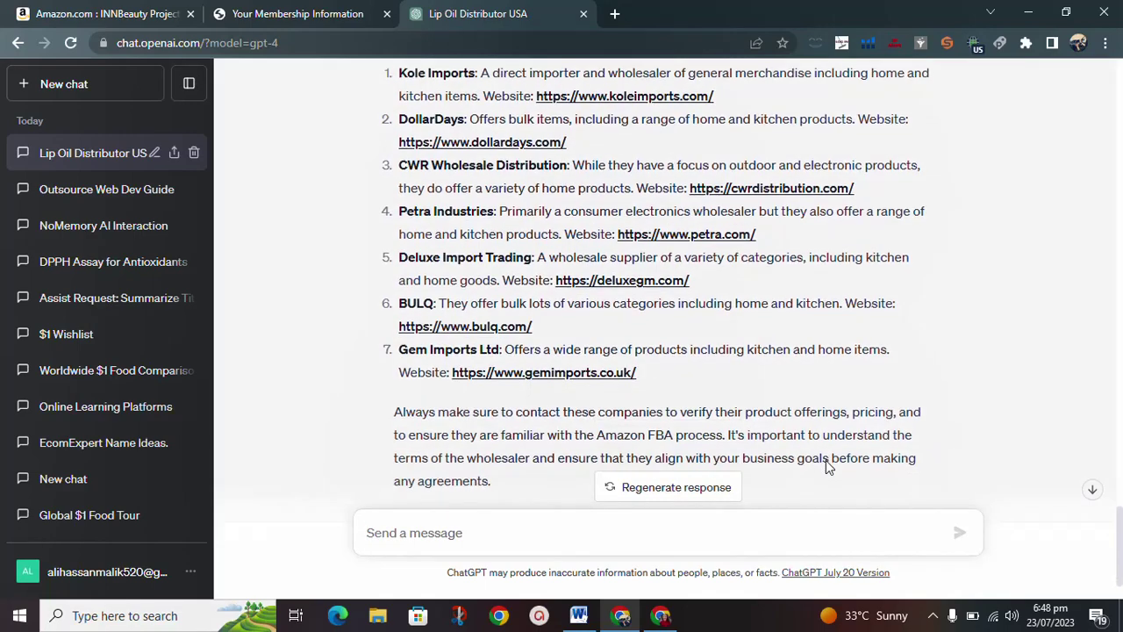
{"action": "scroll", "coordinate": [826, 465], "scroll_direction": "down", "scroll_amount": 1}
{"action": "scroll", "coordinate": [826, 464], "scroll_direction": "up", "scroll_amount": 1}
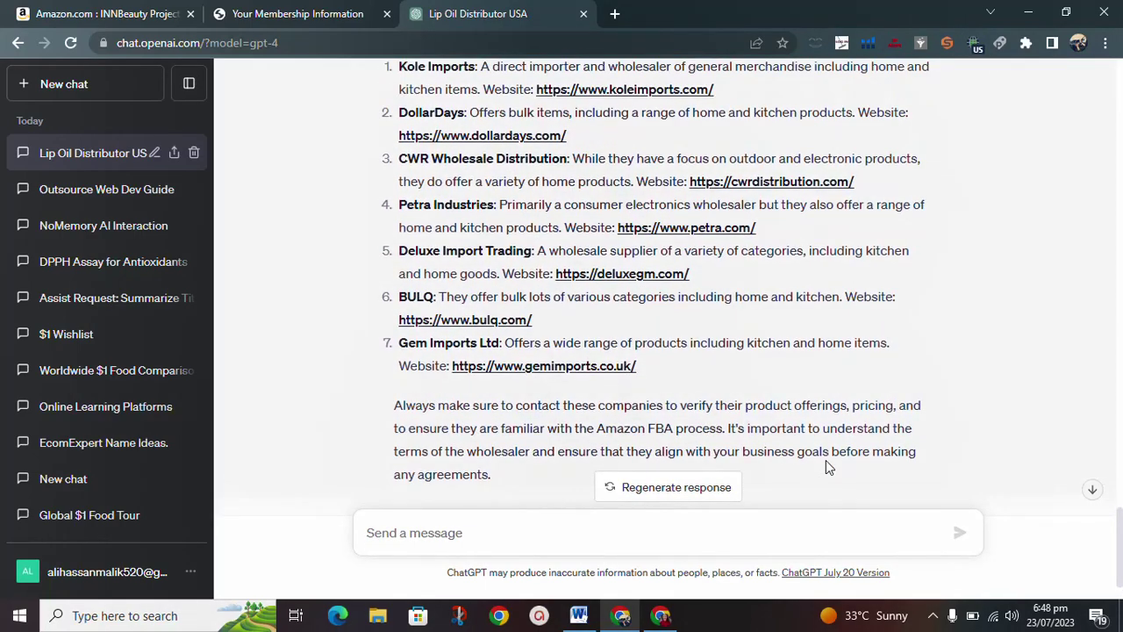
{"action": "scroll", "coordinate": [826, 464], "scroll_direction": "up", "scroll_amount": 4}
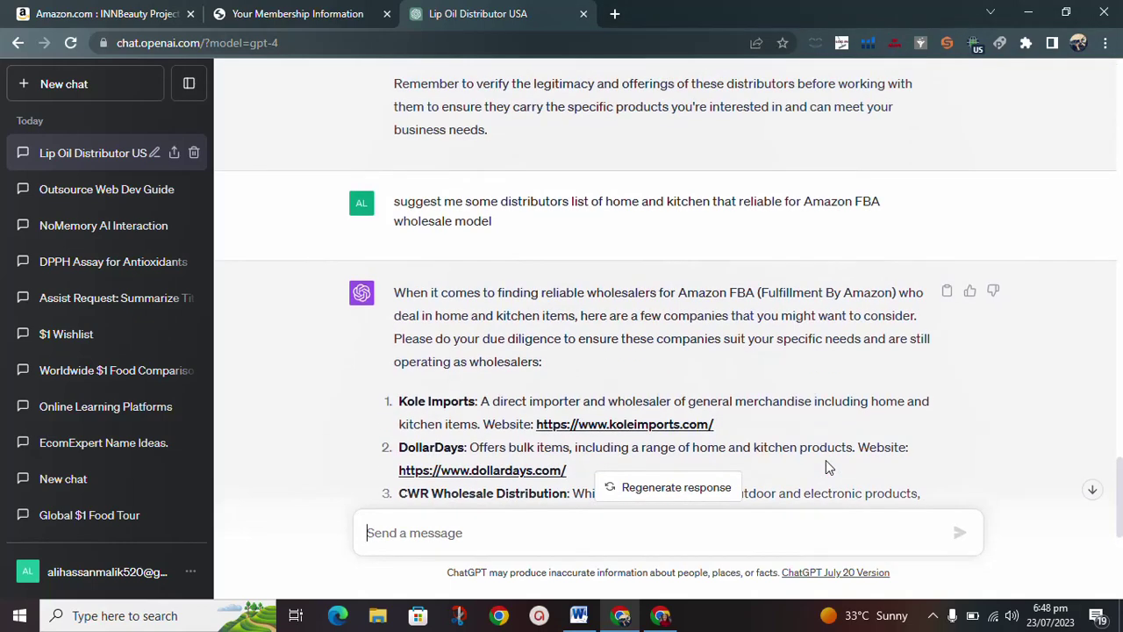
{"action": "scroll", "coordinate": [826, 464], "scroll_direction": "up", "scroll_amount": 1}
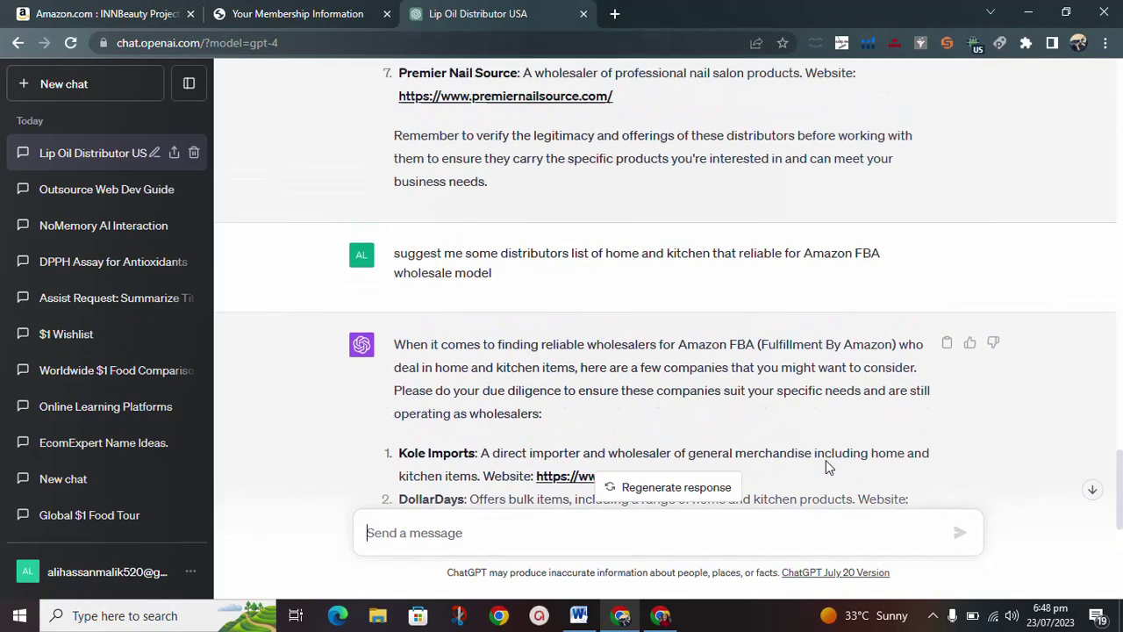
Look back through the earlier distributor lists in the chat, up to the answer to the "their website" prompt.
{"action": "scroll", "coordinate": [826, 464], "scroll_direction": "up", "scroll_amount": 3}
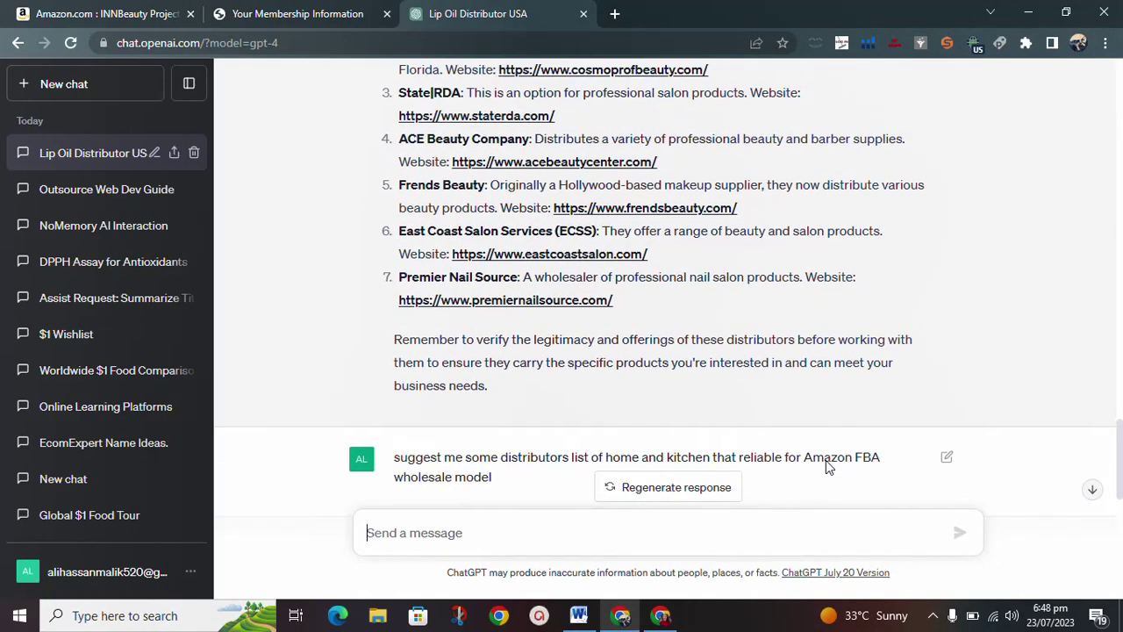
{"action": "scroll", "coordinate": [827, 465], "scroll_direction": "up", "scroll_amount": 1}
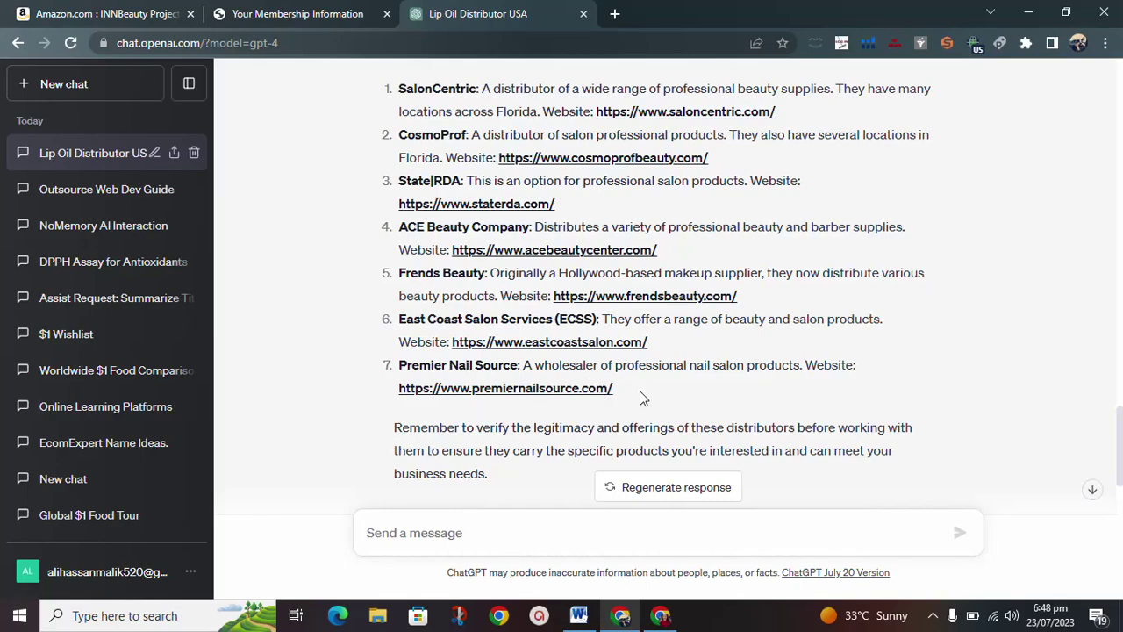
{"action": "scroll", "coordinate": [642, 397], "scroll_direction": "up", "scroll_amount": 4}
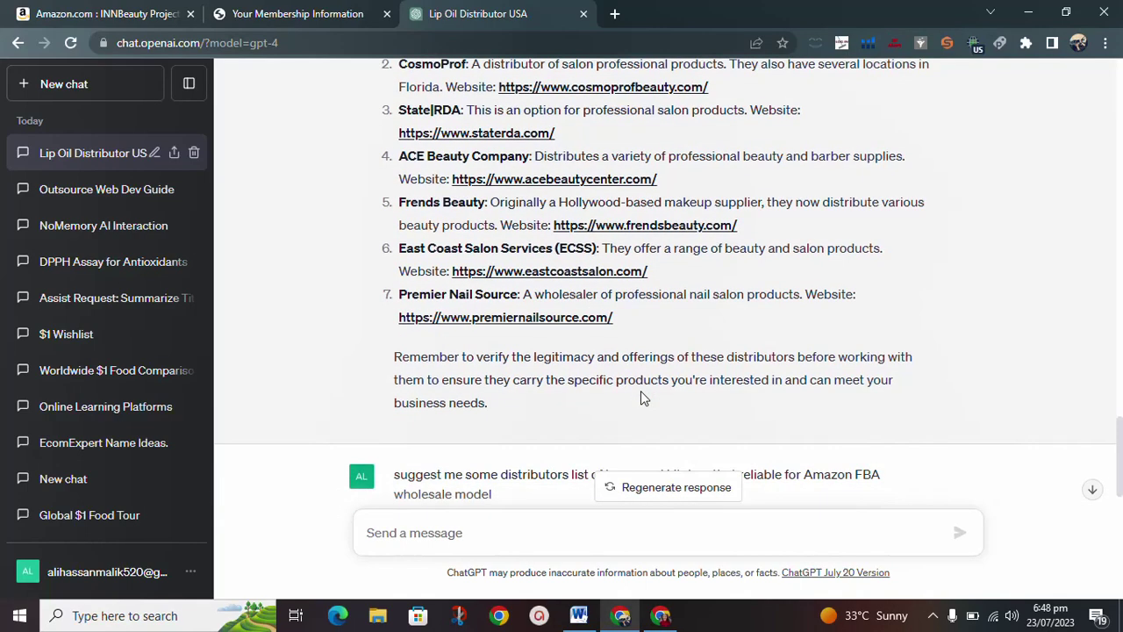
{"action": "scroll", "coordinate": [641, 391], "scroll_direction": "up", "scroll_amount": 3}
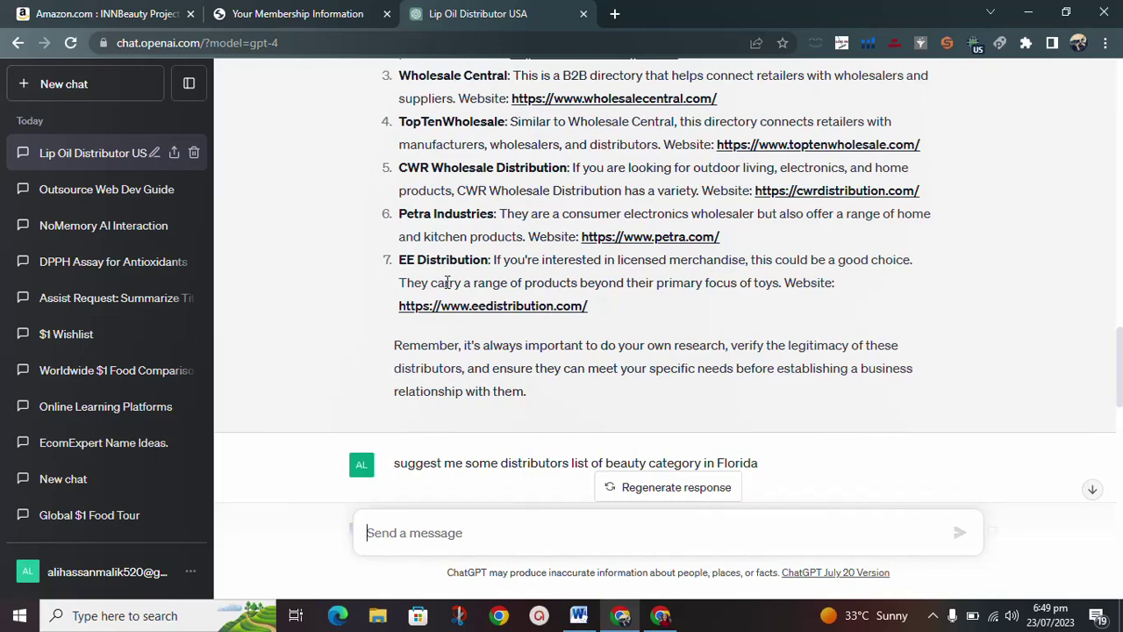
{"action": "scroll", "coordinate": [448, 283], "scroll_direction": "down", "scroll_amount": 1}
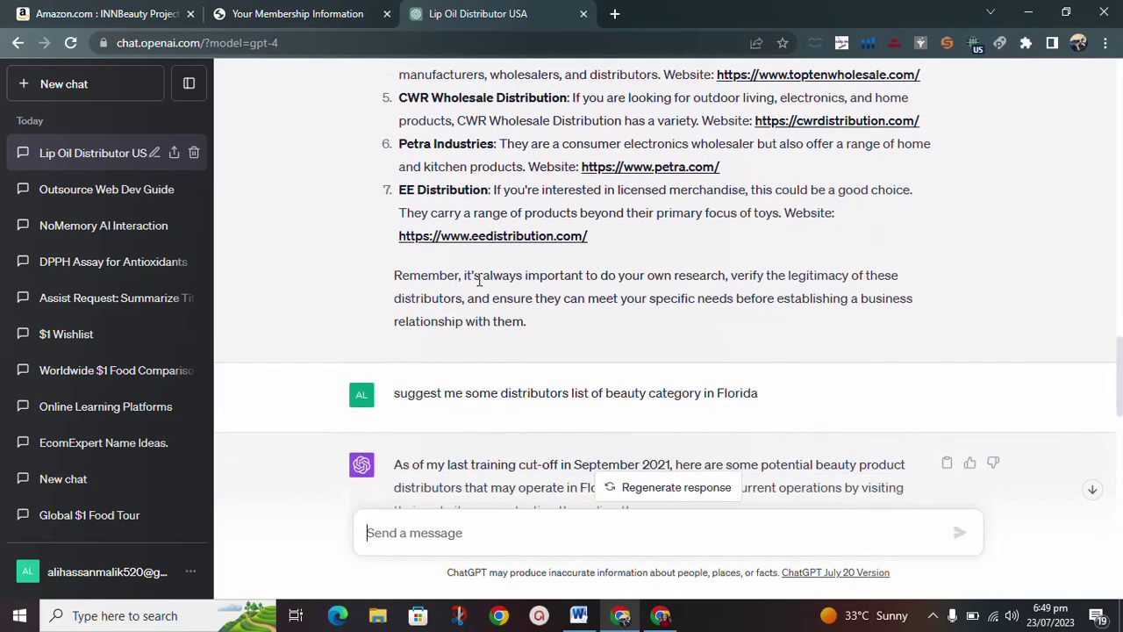
{"action": "scroll", "coordinate": [547, 302], "scroll_direction": "down", "scroll_amount": 1}
{"action": "scroll", "coordinate": [547, 302], "scroll_direction": "up", "scroll_amount": 2}
{"action": "scroll", "coordinate": [547, 305], "scroll_direction": "up", "scroll_amount": 4}
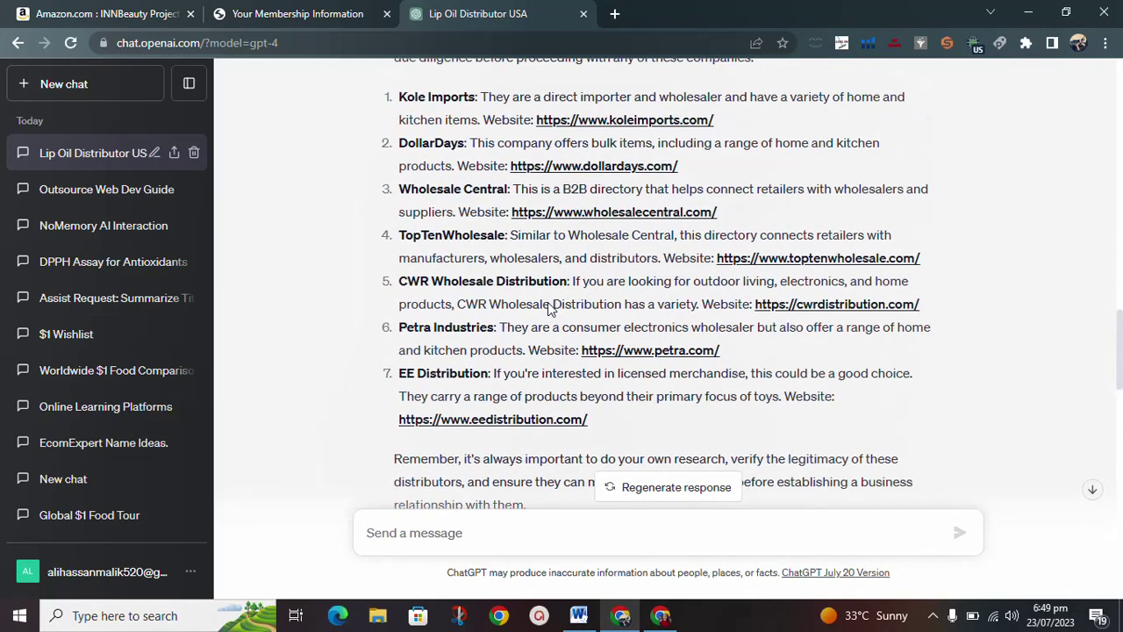
{"action": "scroll", "coordinate": [548, 302], "scroll_direction": "up", "scroll_amount": 5}
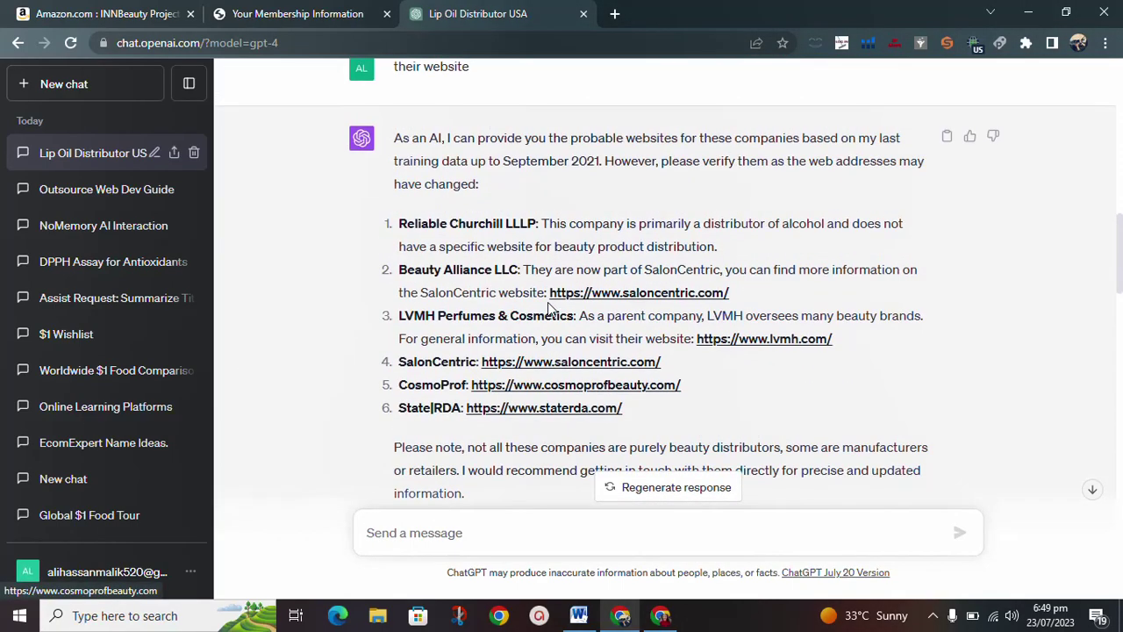
{"action": "scroll", "coordinate": [548, 305], "scroll_direction": "up", "scroll_amount": 1}
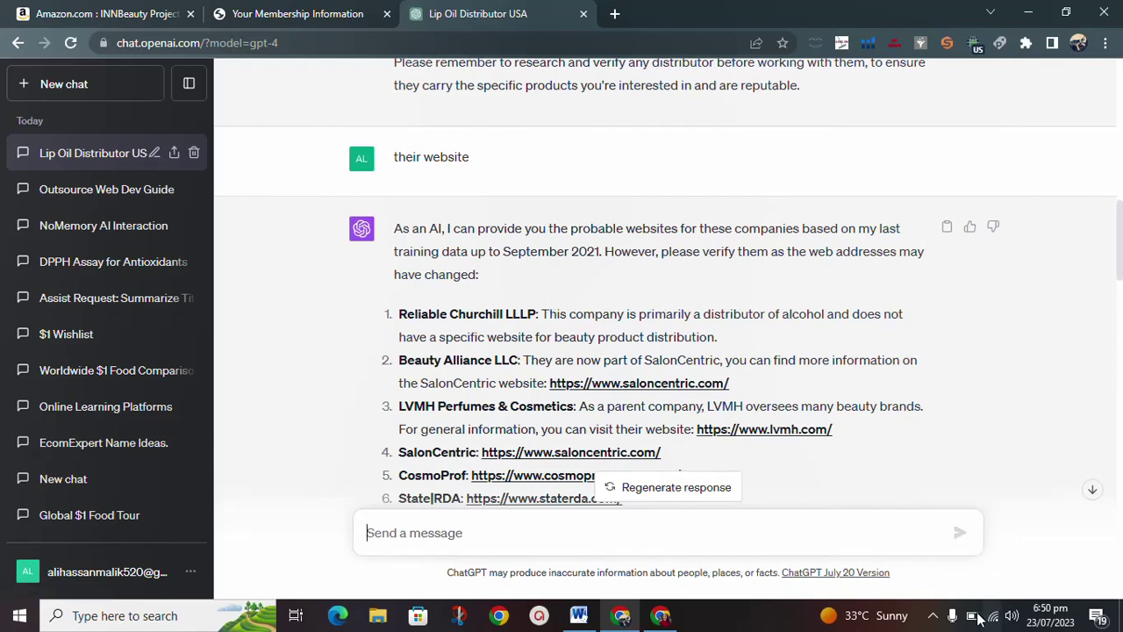
{"action": "left_click", "coordinate": [933, 617]}
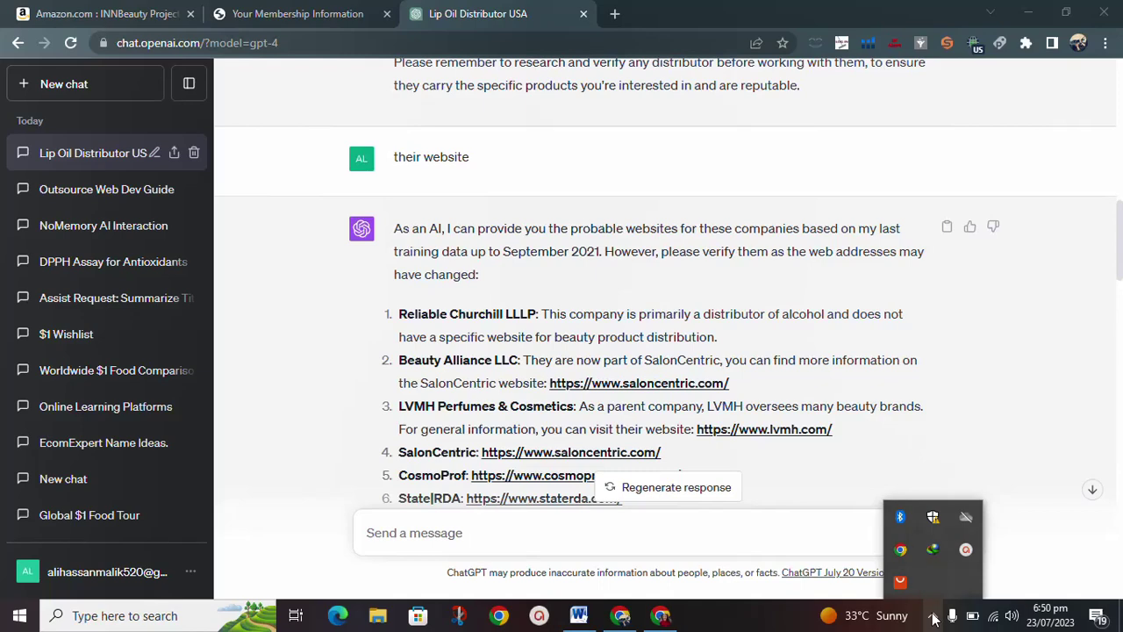
{"action": "left_click", "coordinate": [966, 550]}
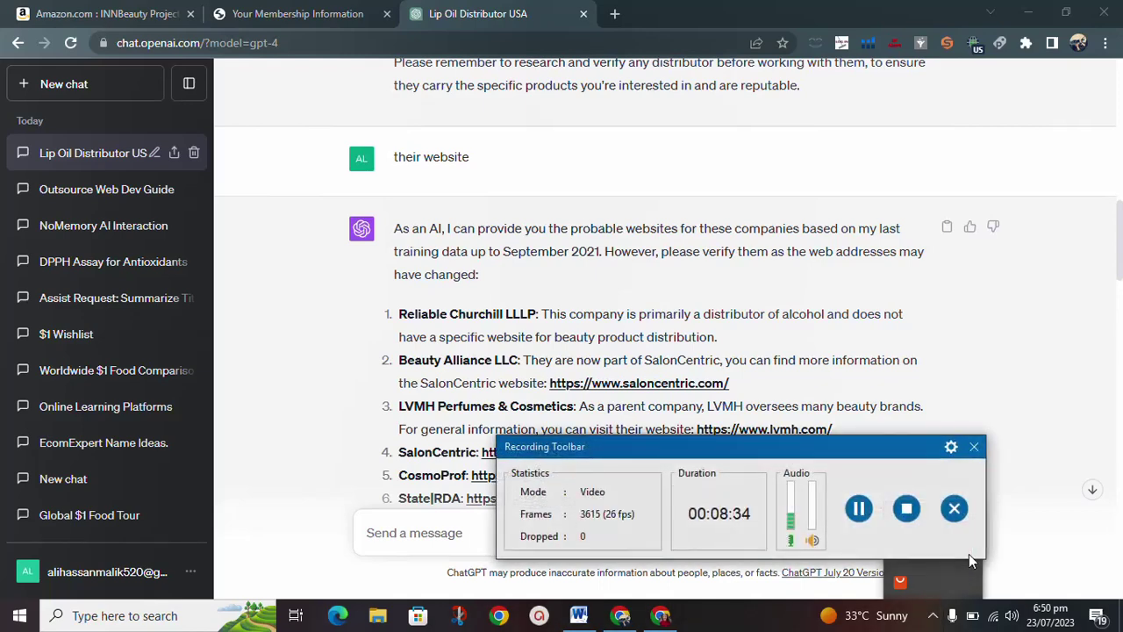